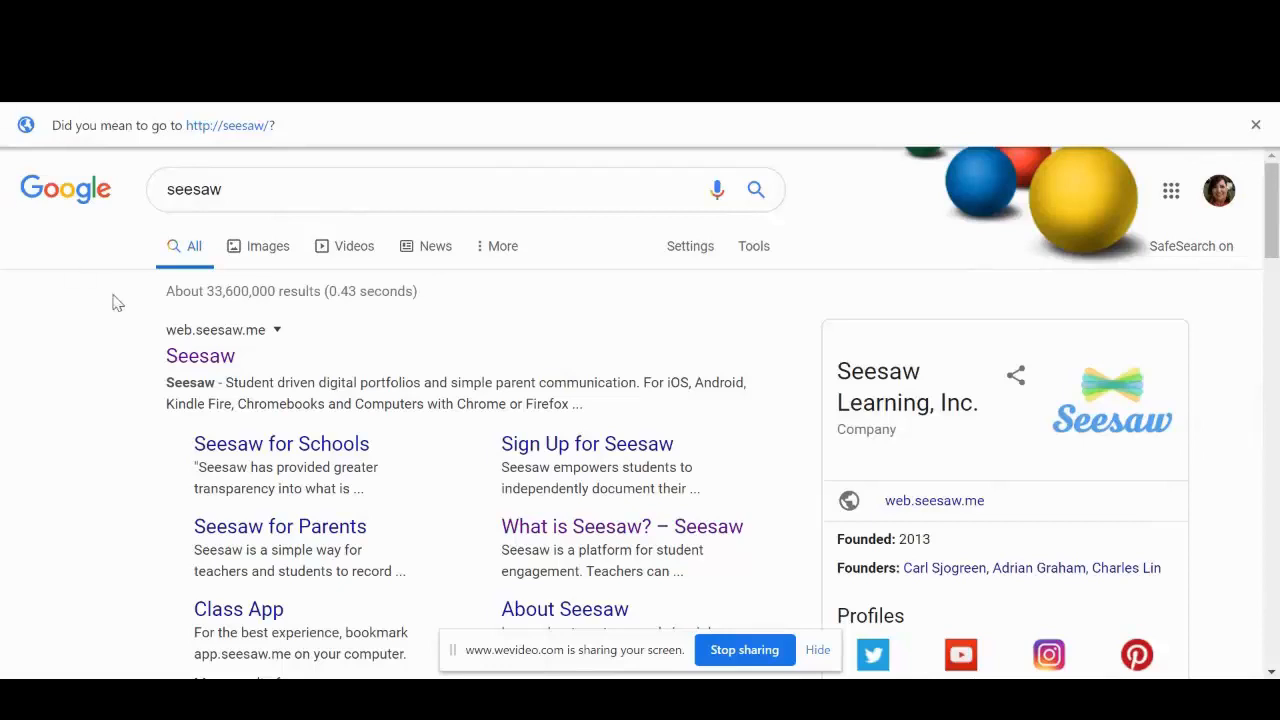
- Open the Seesaw website from the search results and sign in as a teacher with the listed Google account
click(205, 358)
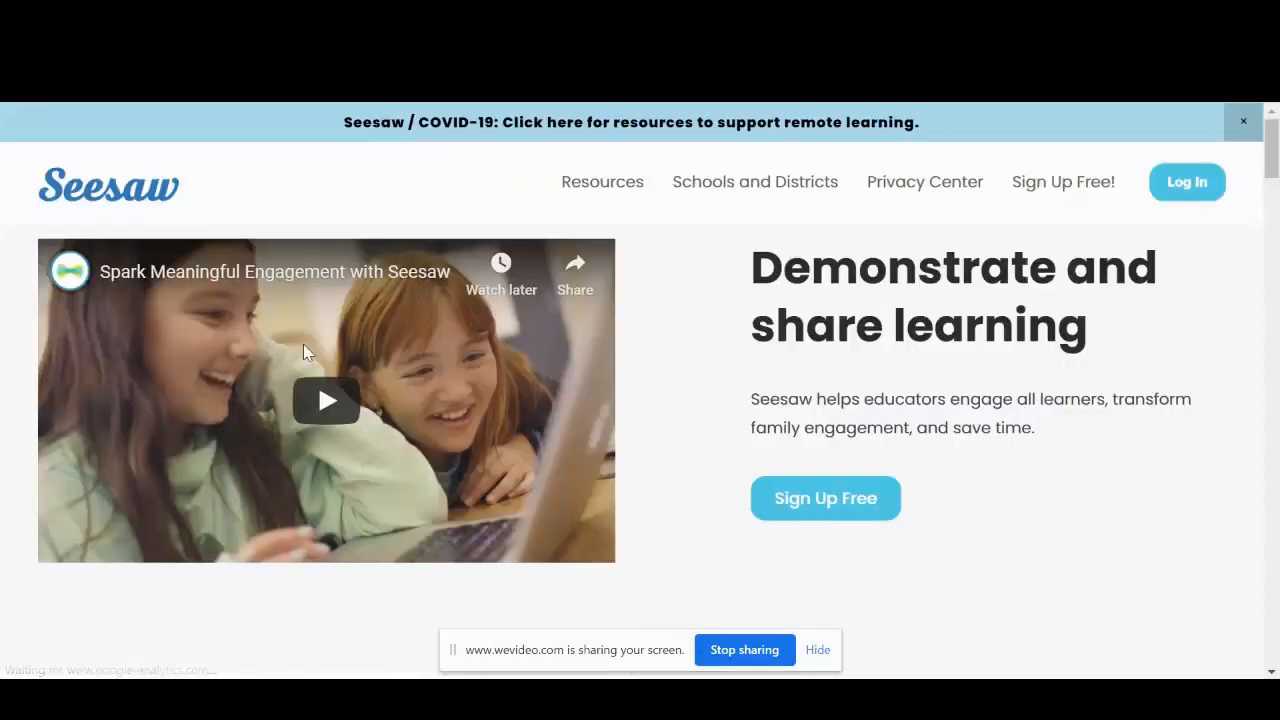
click(1192, 184)
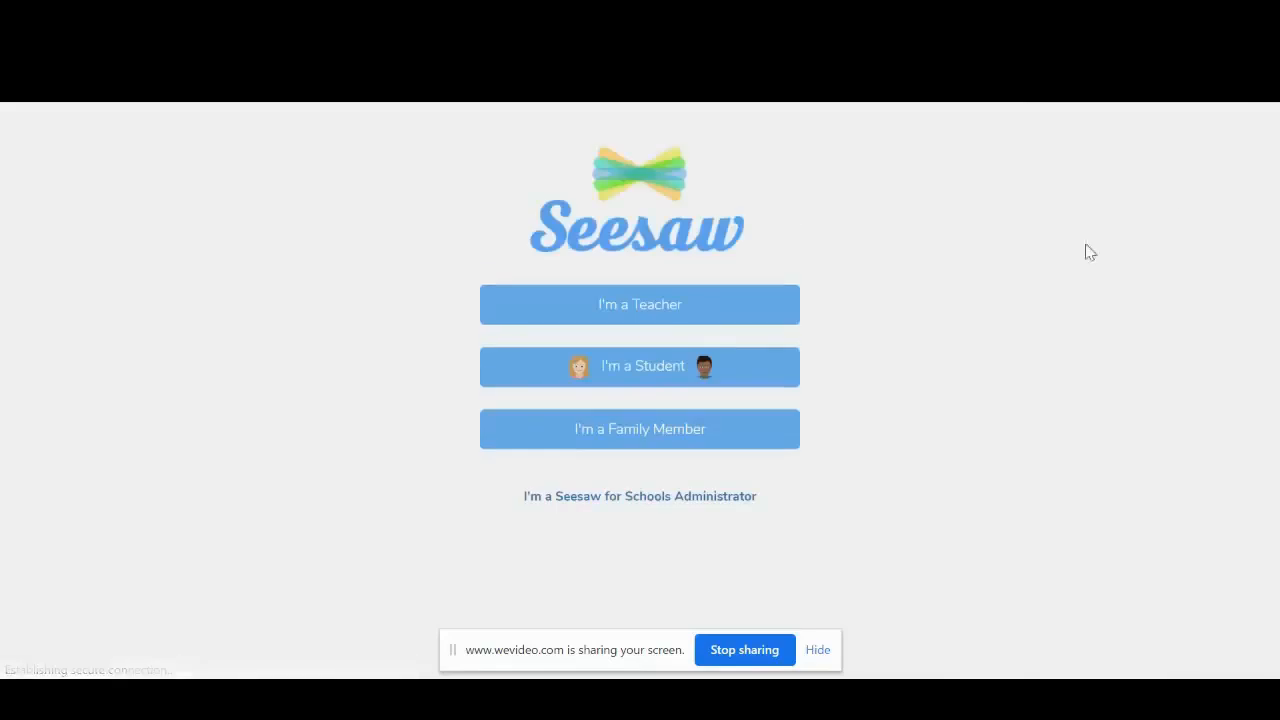
click(636, 320)
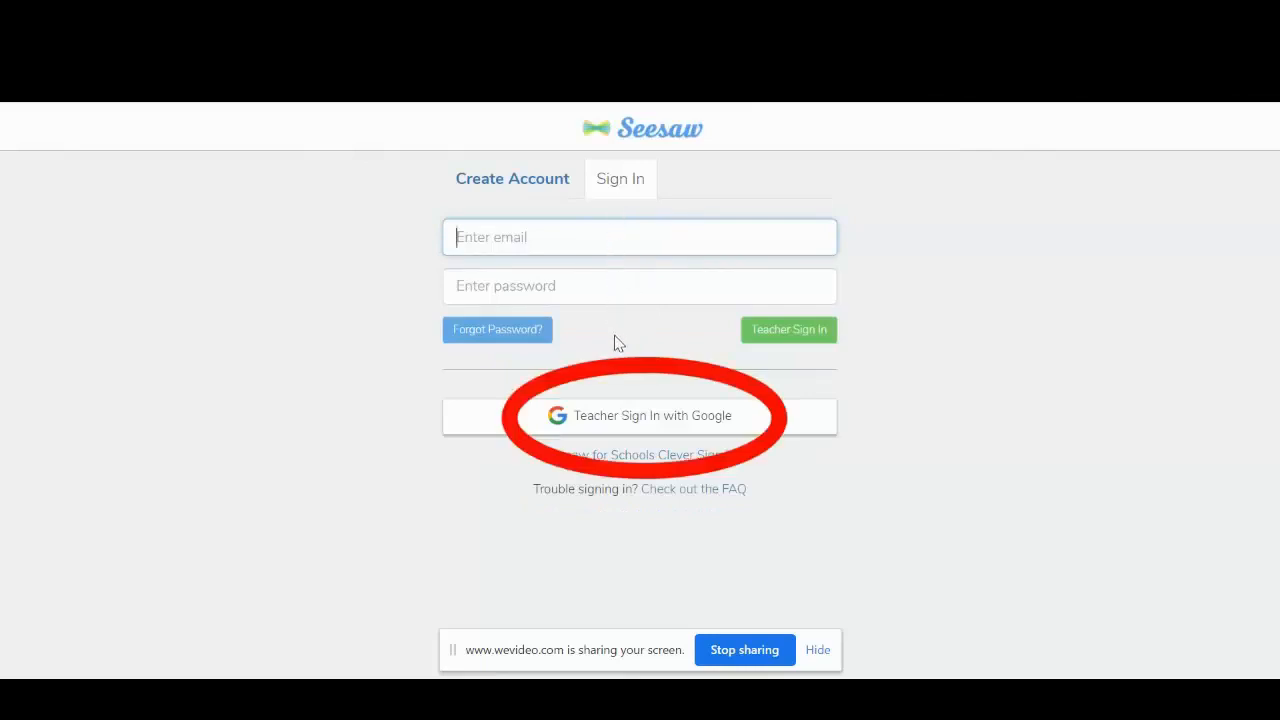
click(617, 425)
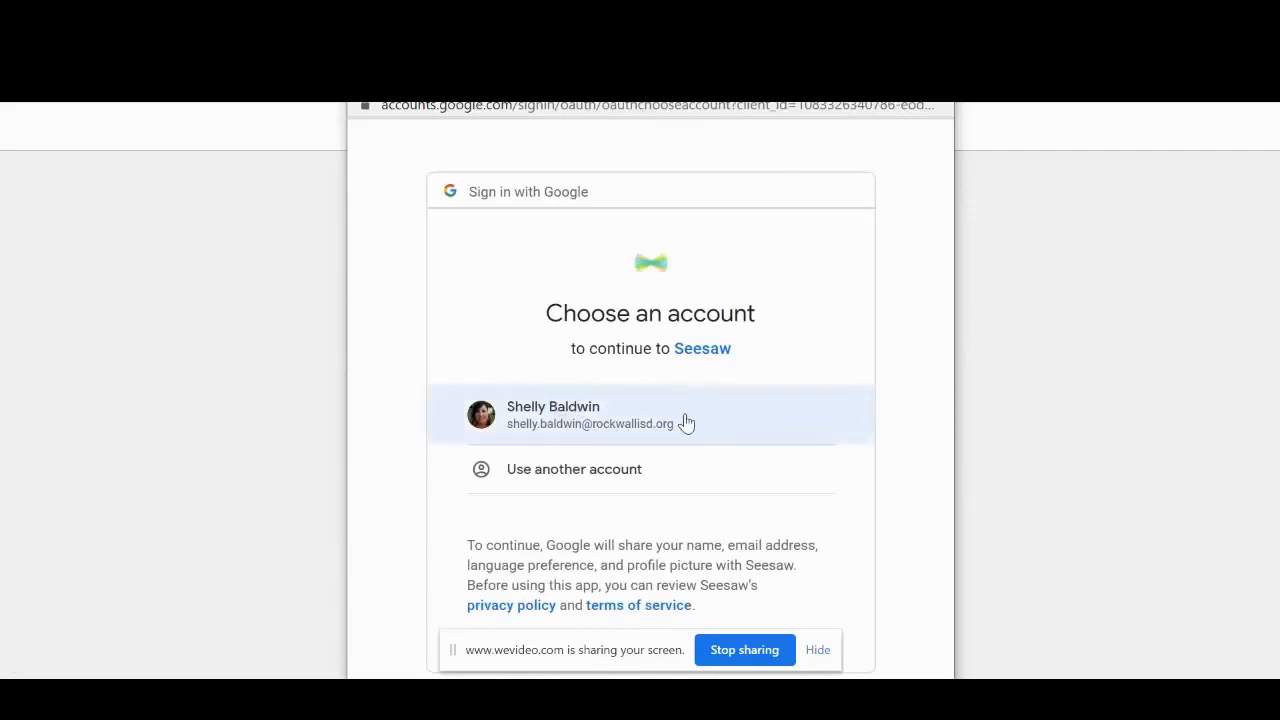
click(687, 424)
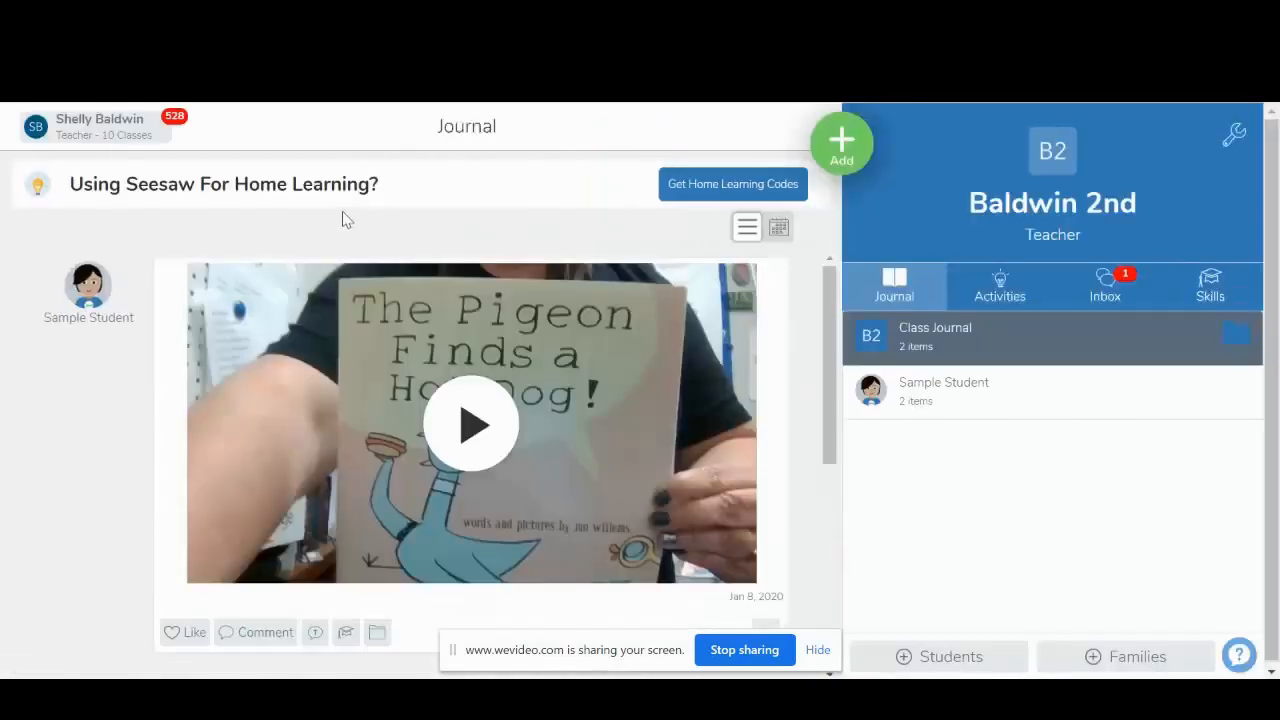
click(85, 126)
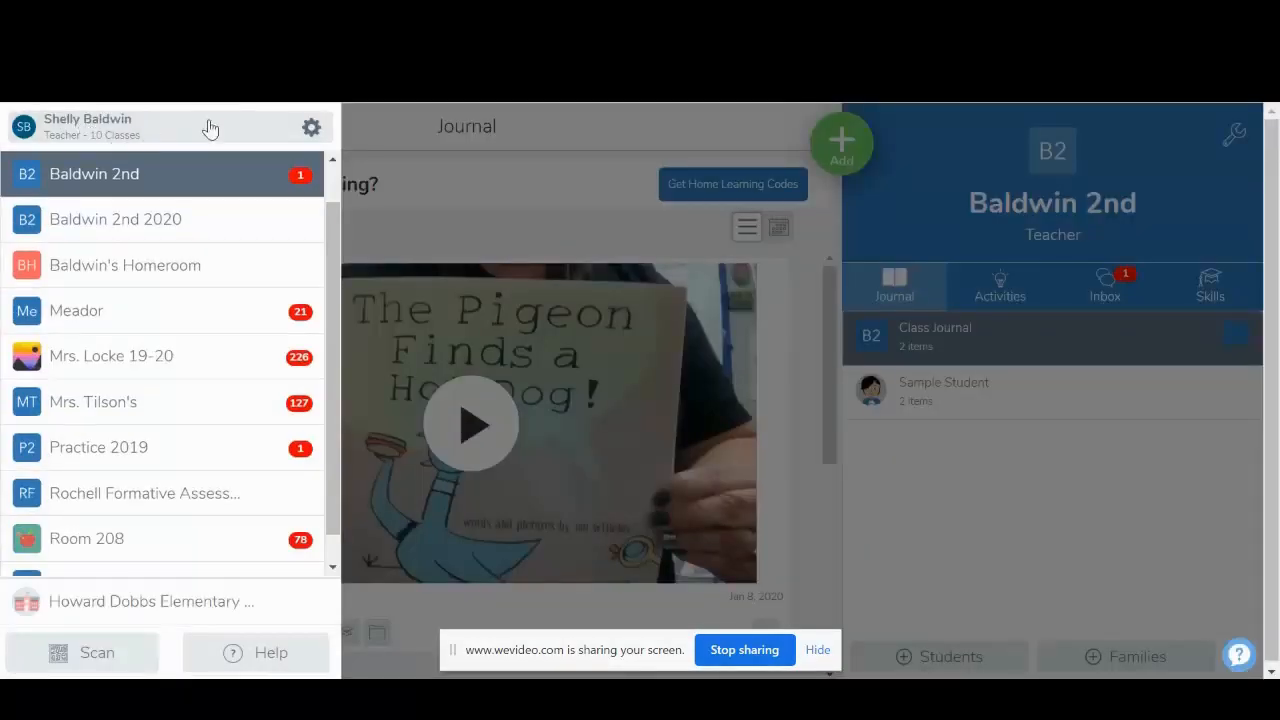
click(311, 127)
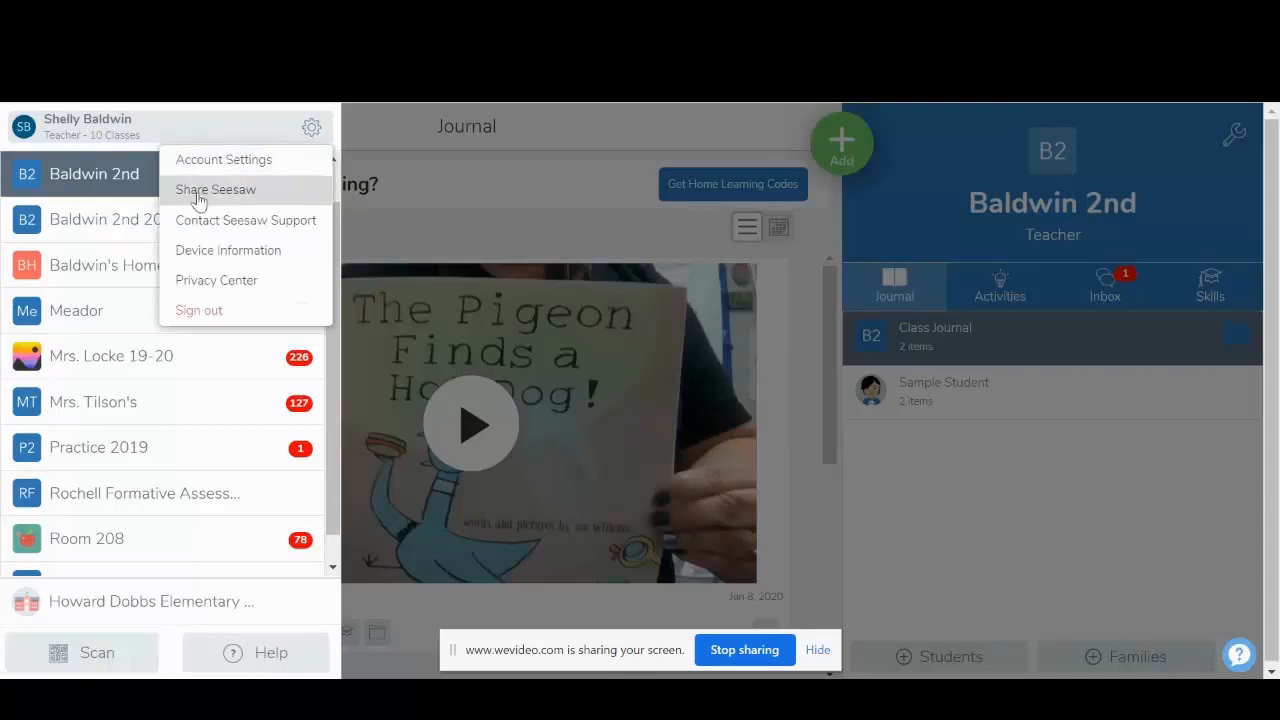
click(395, 193)
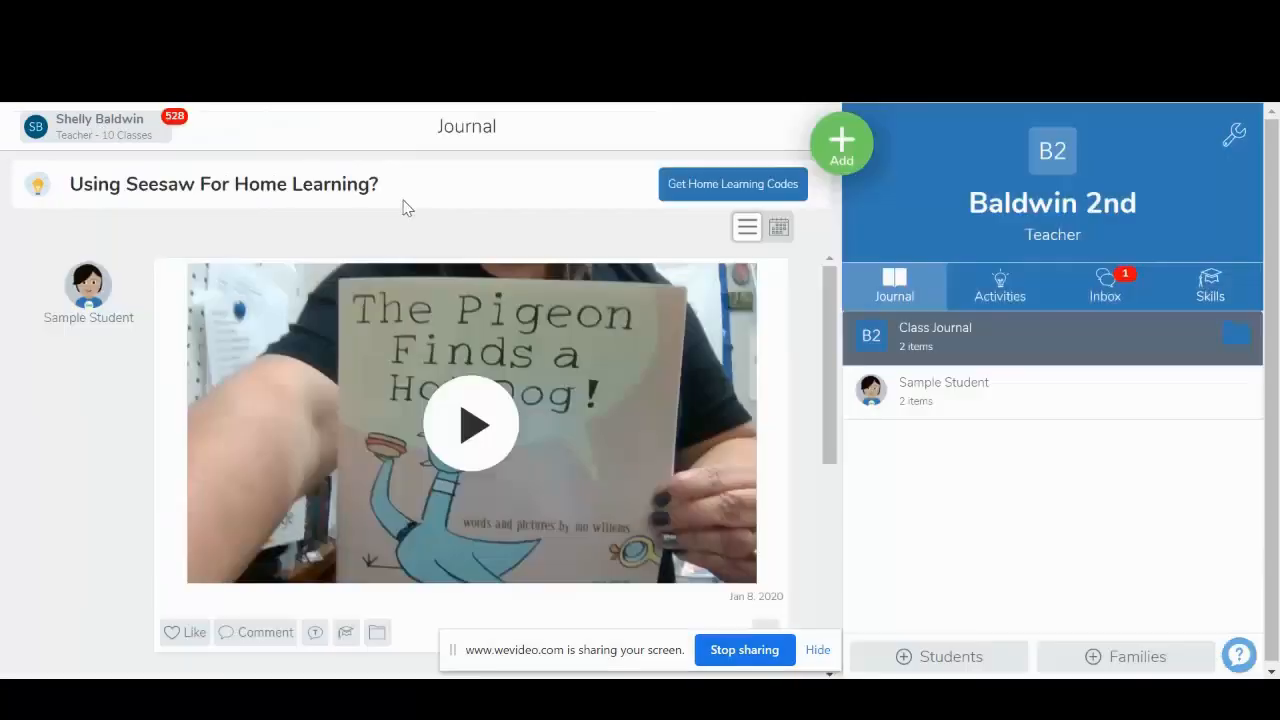
- Create a new class named with the teacher's title and surname followed by "1st-2020", with 1st as the grade level
click(103, 135)
scroll(123, 249, up, 1)
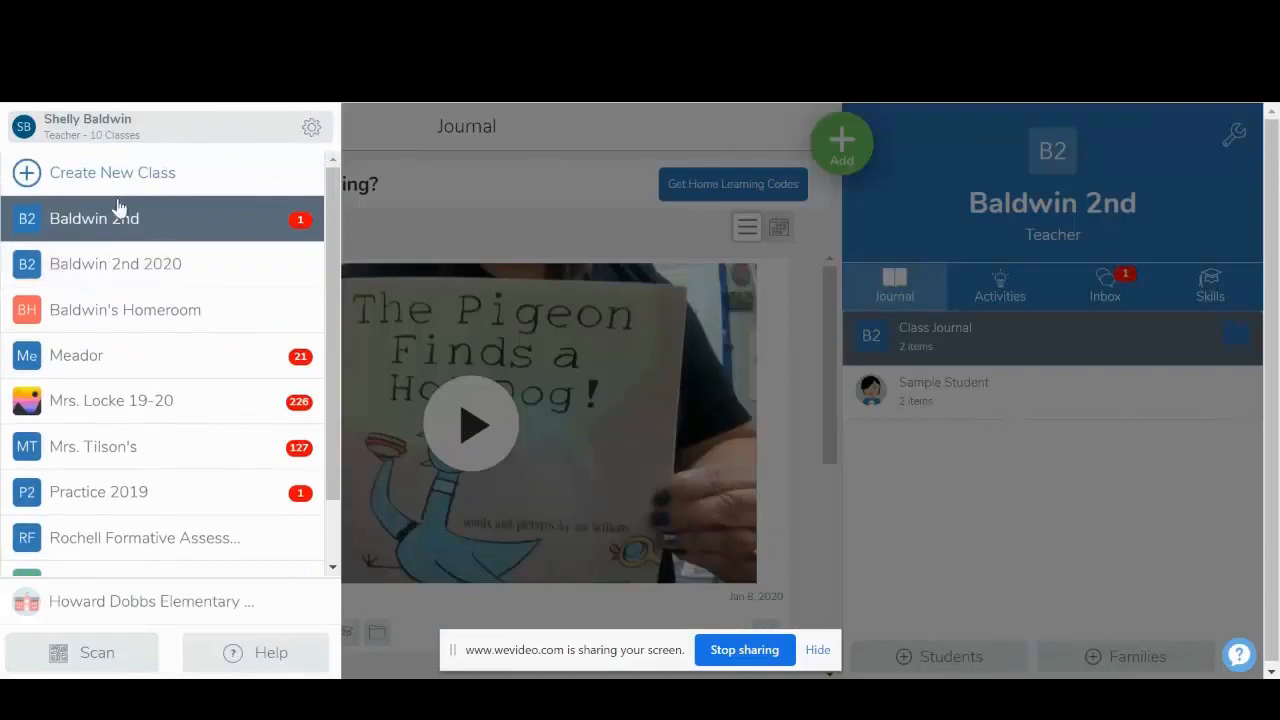
click(108, 176)
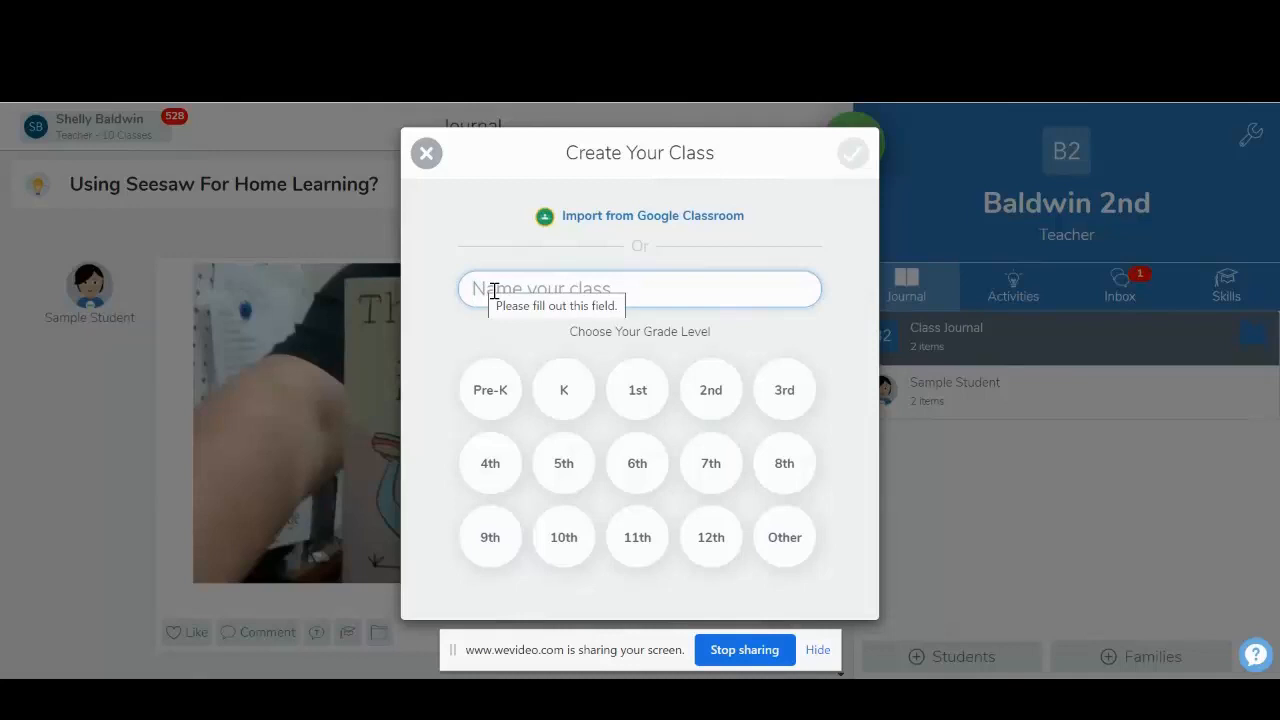
text(Mrs.)
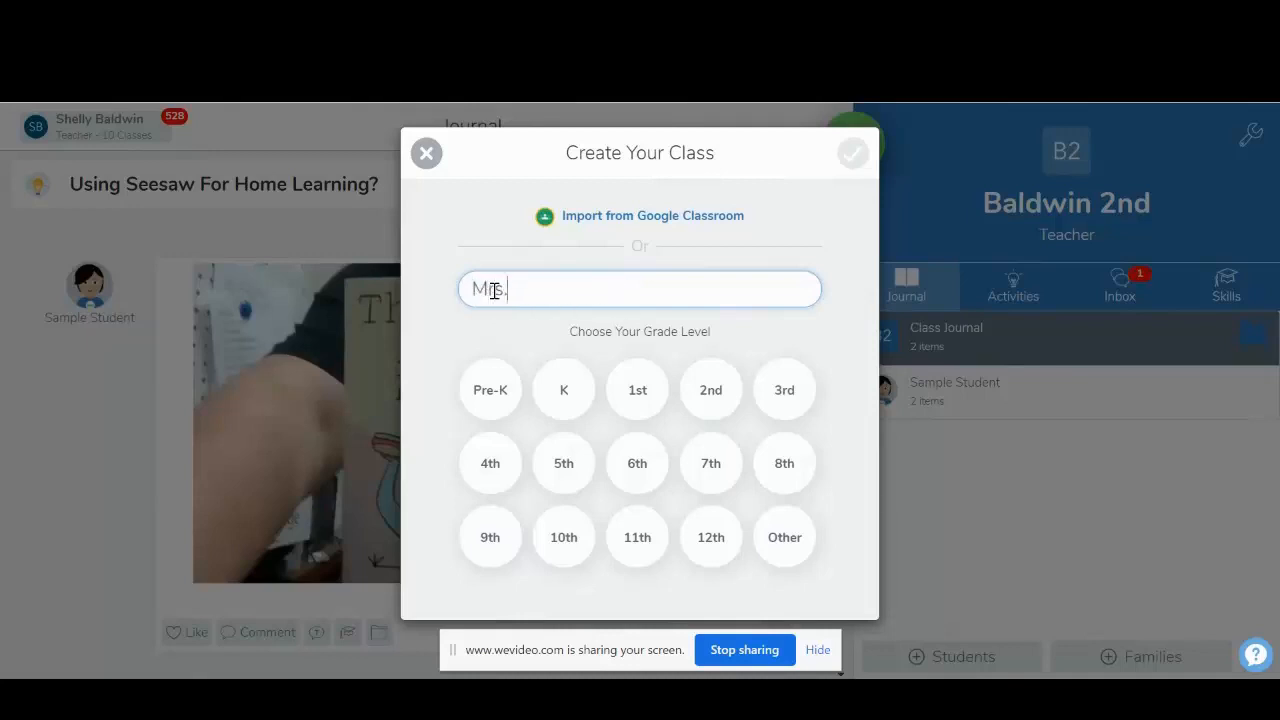
text( Baldwin 1st-2020)
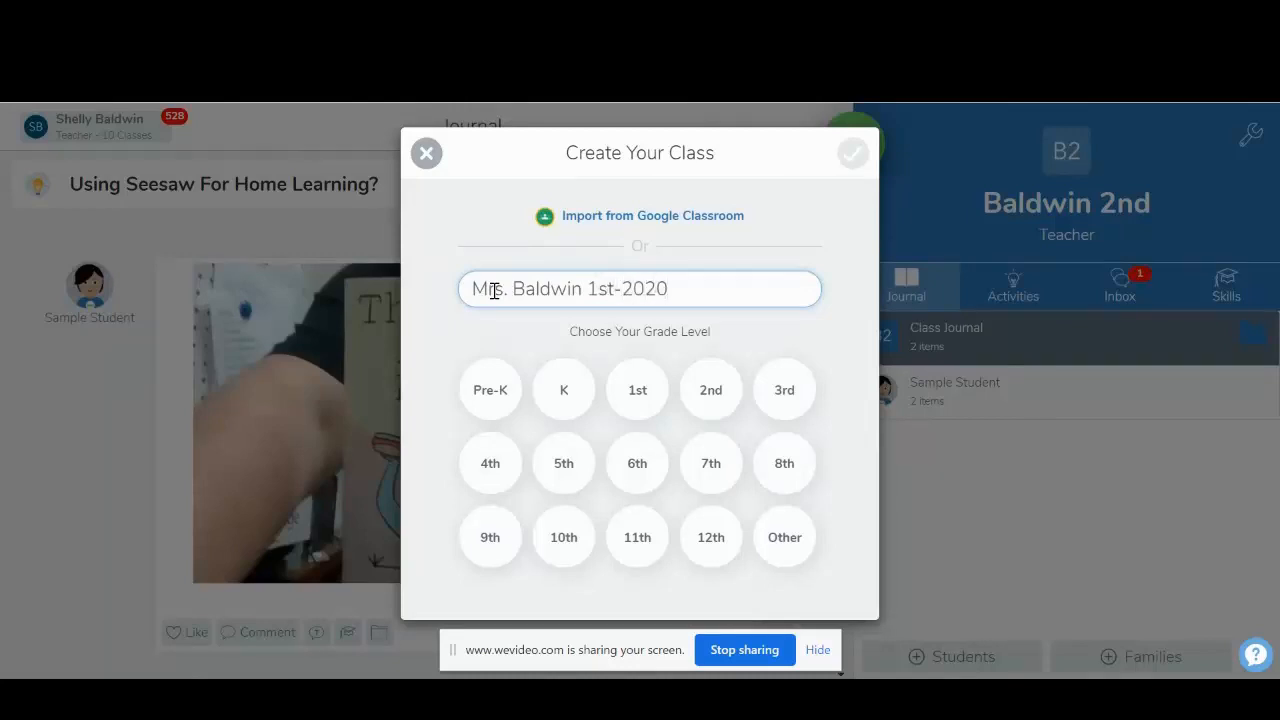
click(636, 395)
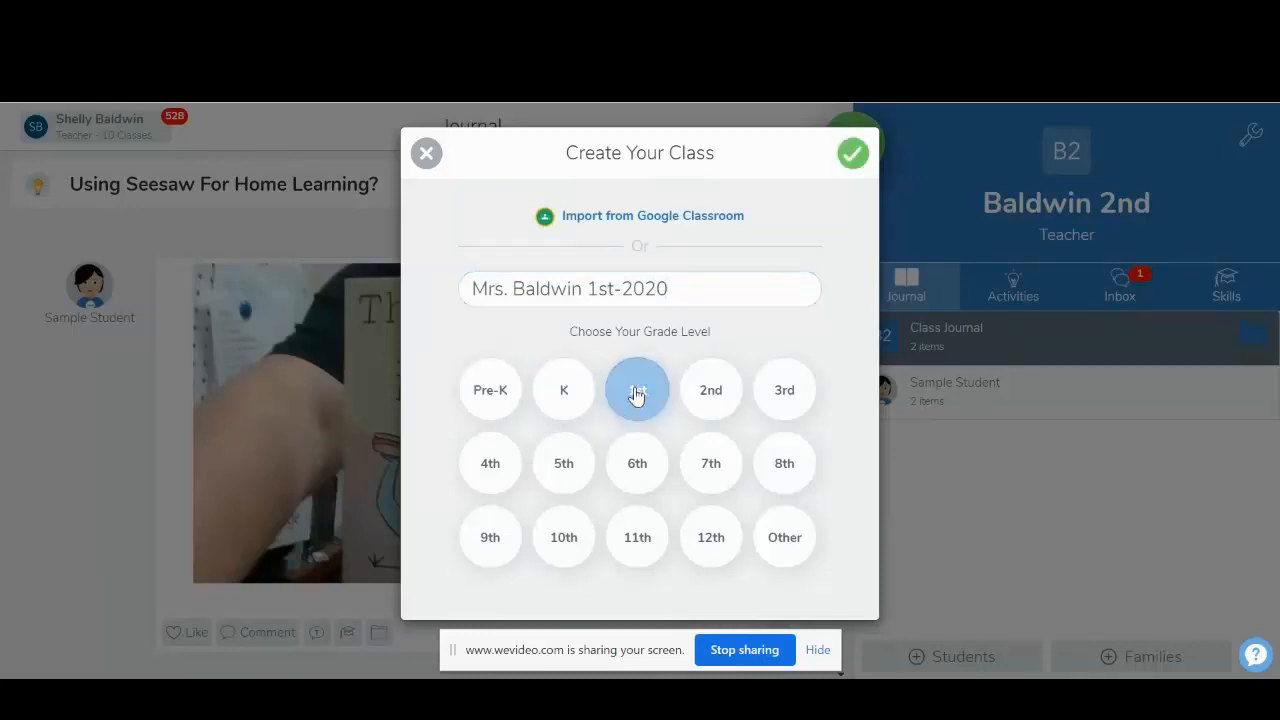
click(851, 158)
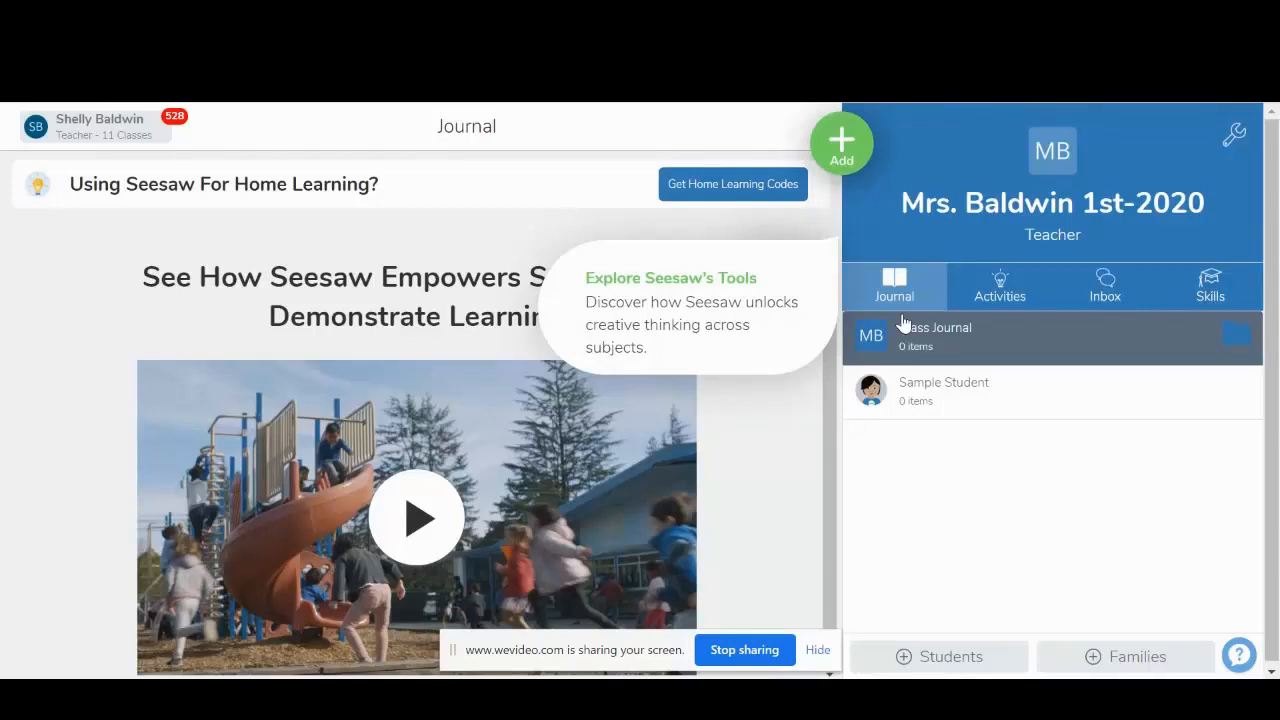
- Set the class's students to sign in with a Google account or email address, and review the joining instructions
click(940, 658)
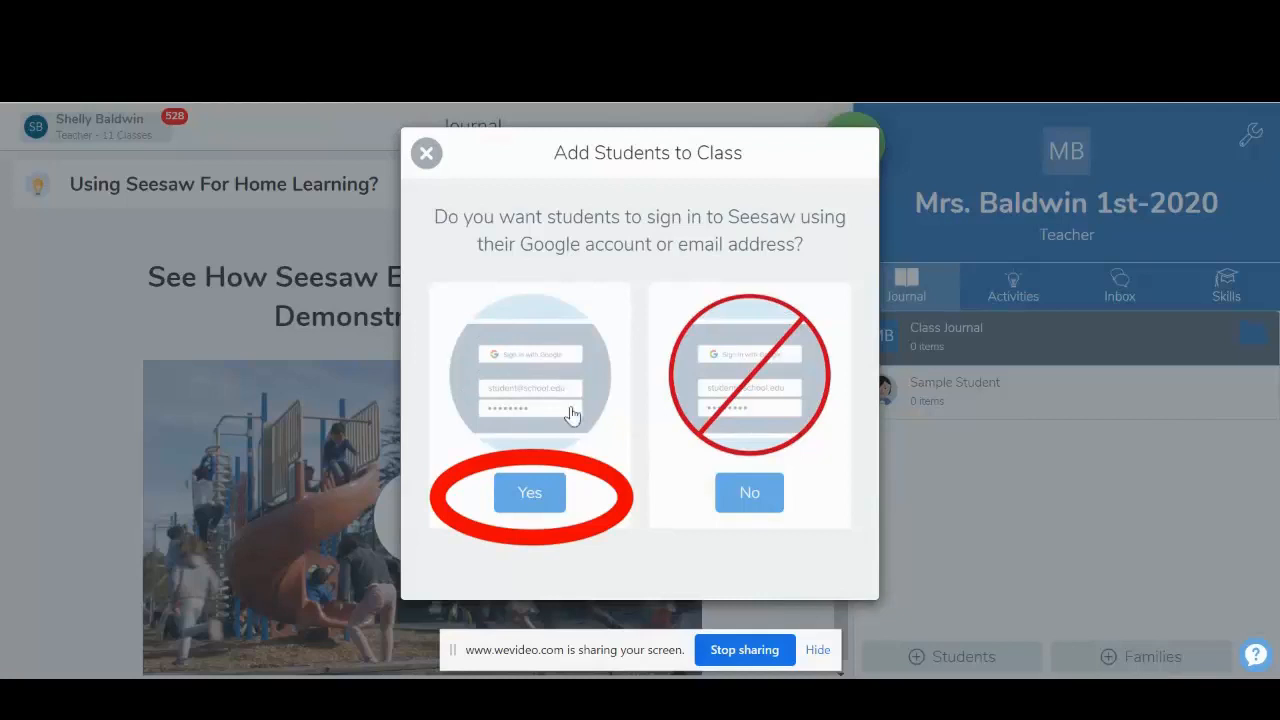
click(527, 493)
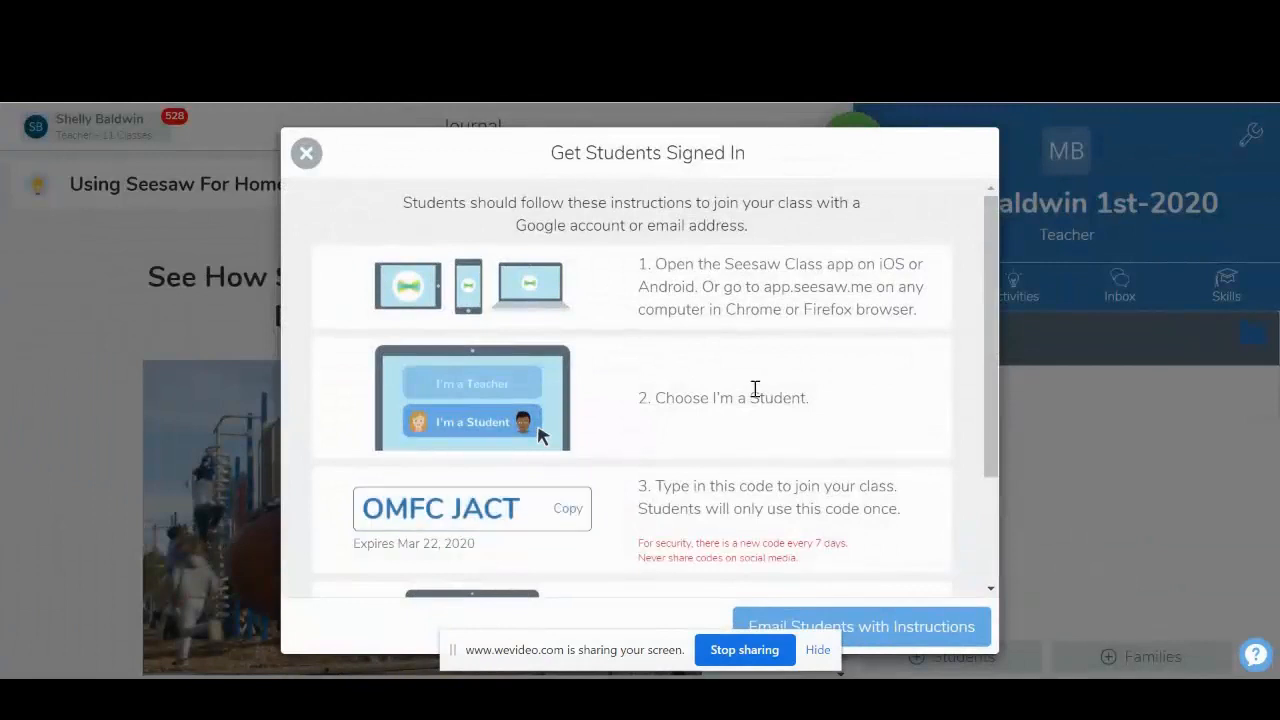
scroll(755, 388, down, 2)
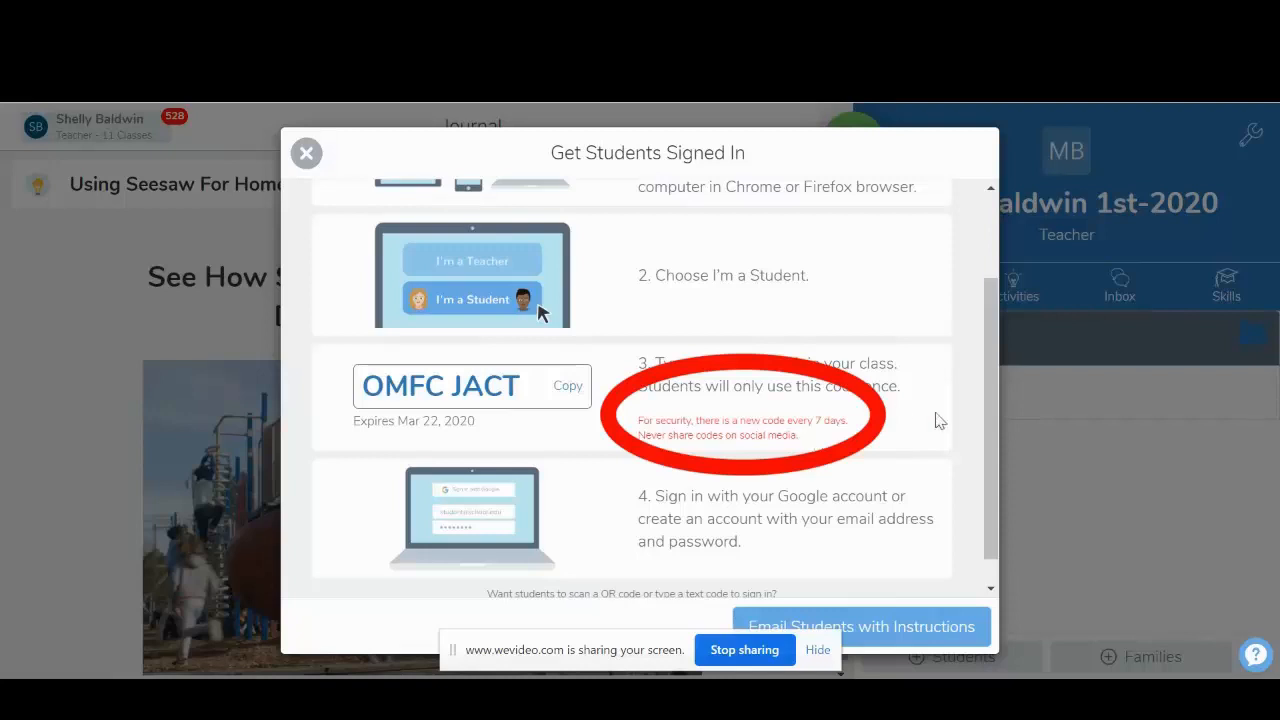
scroll(996, 390, down, 2)
drag(997, 412, 995, 372)
click(306, 155)
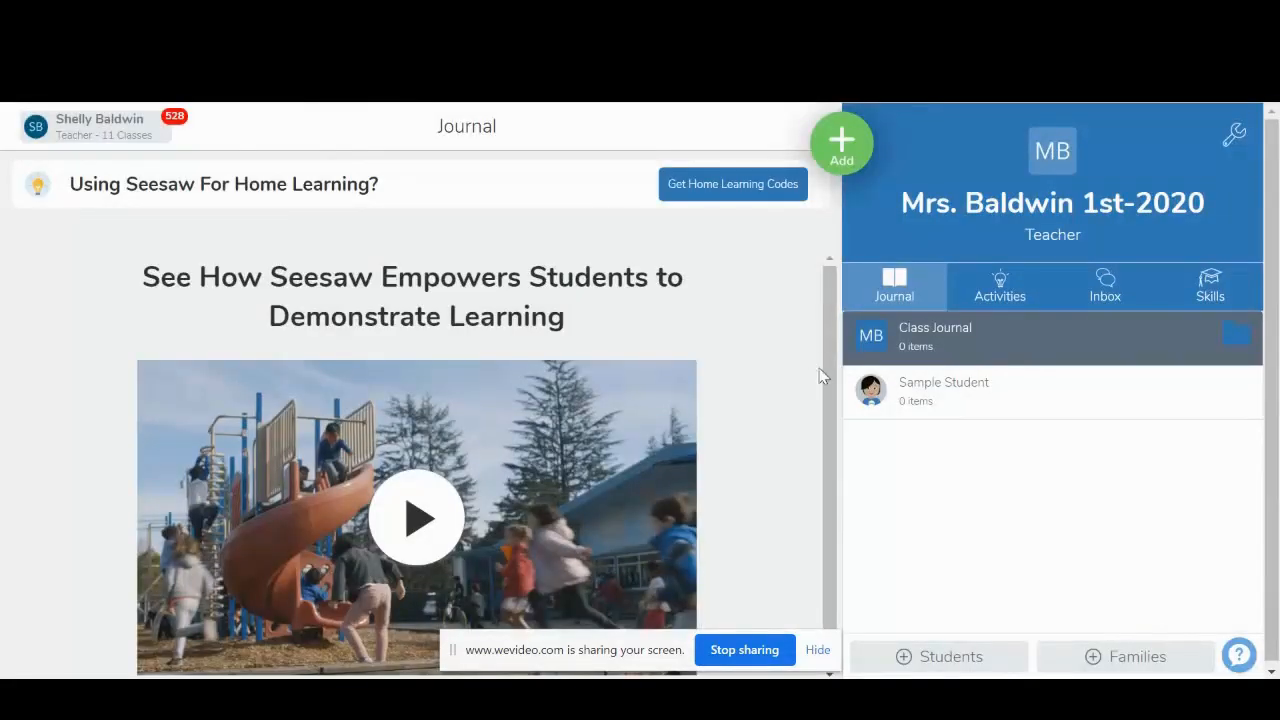
- Turn off "Students can see each other's work" in the class settings and confirm the change
click(1233, 141)
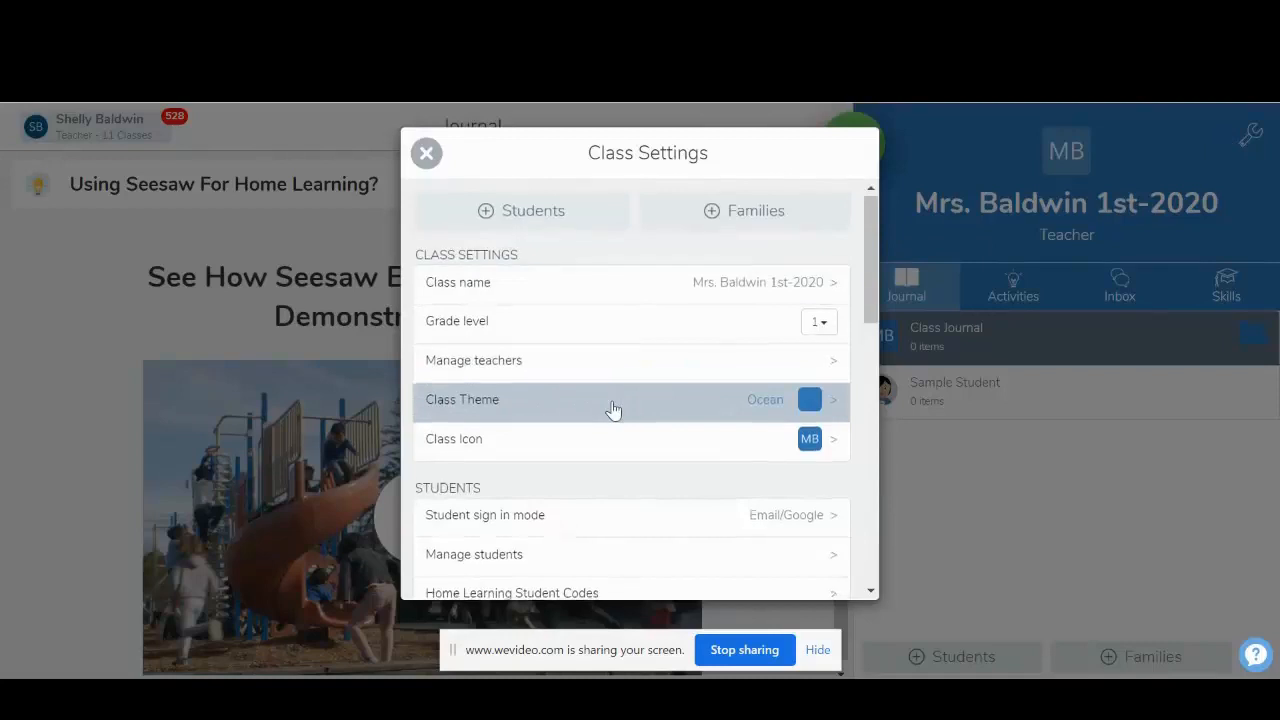
scroll(613, 409, down, 3)
scroll(613, 409, down, 1)
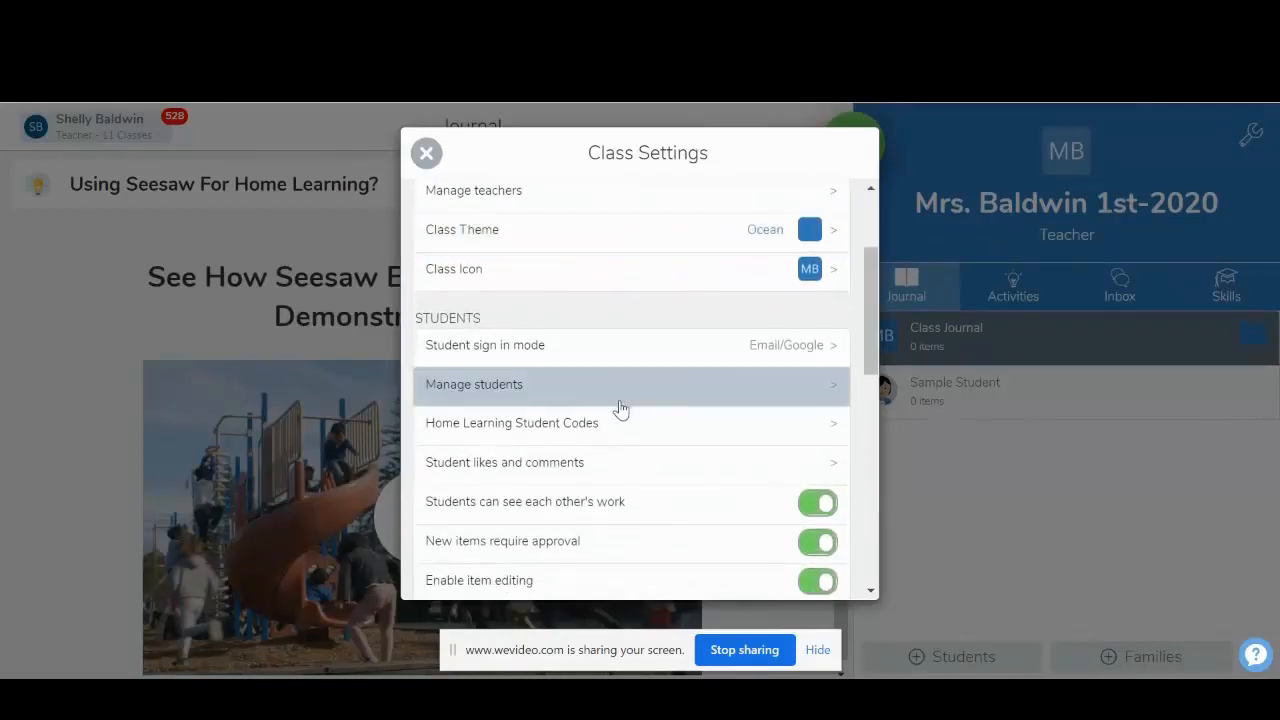
scroll(620, 408, down, 1)
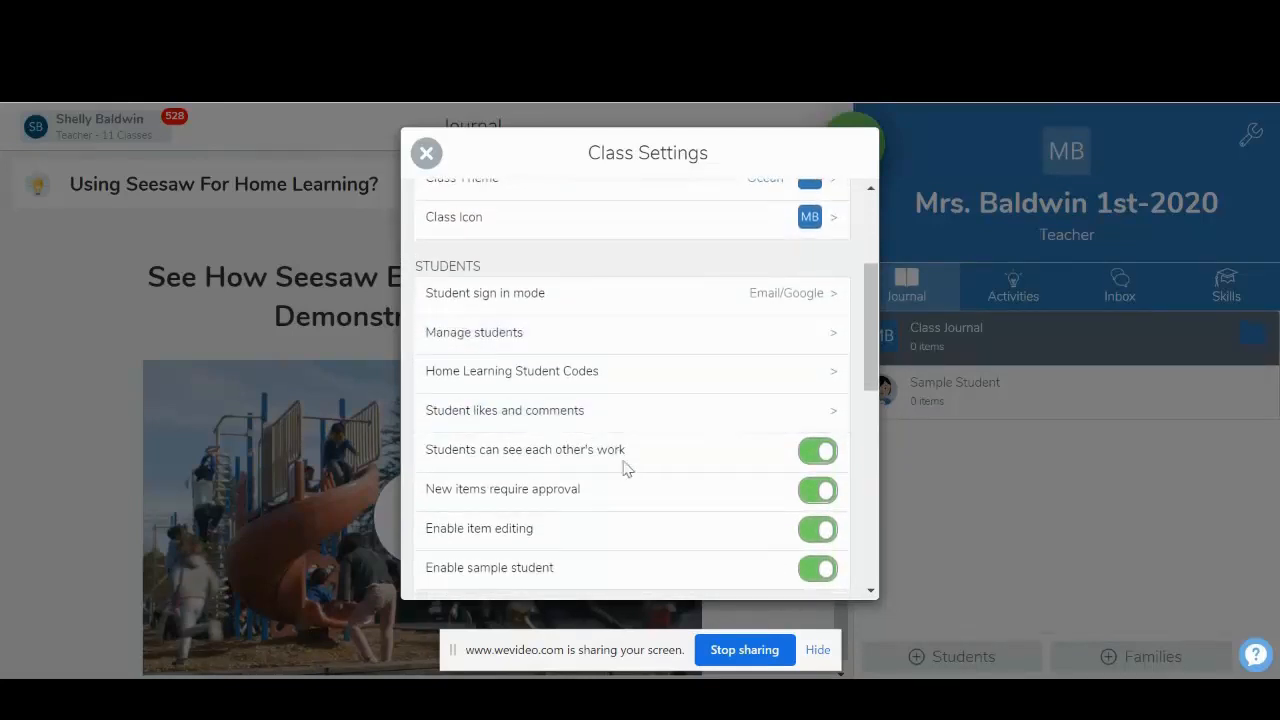
click(818, 452)
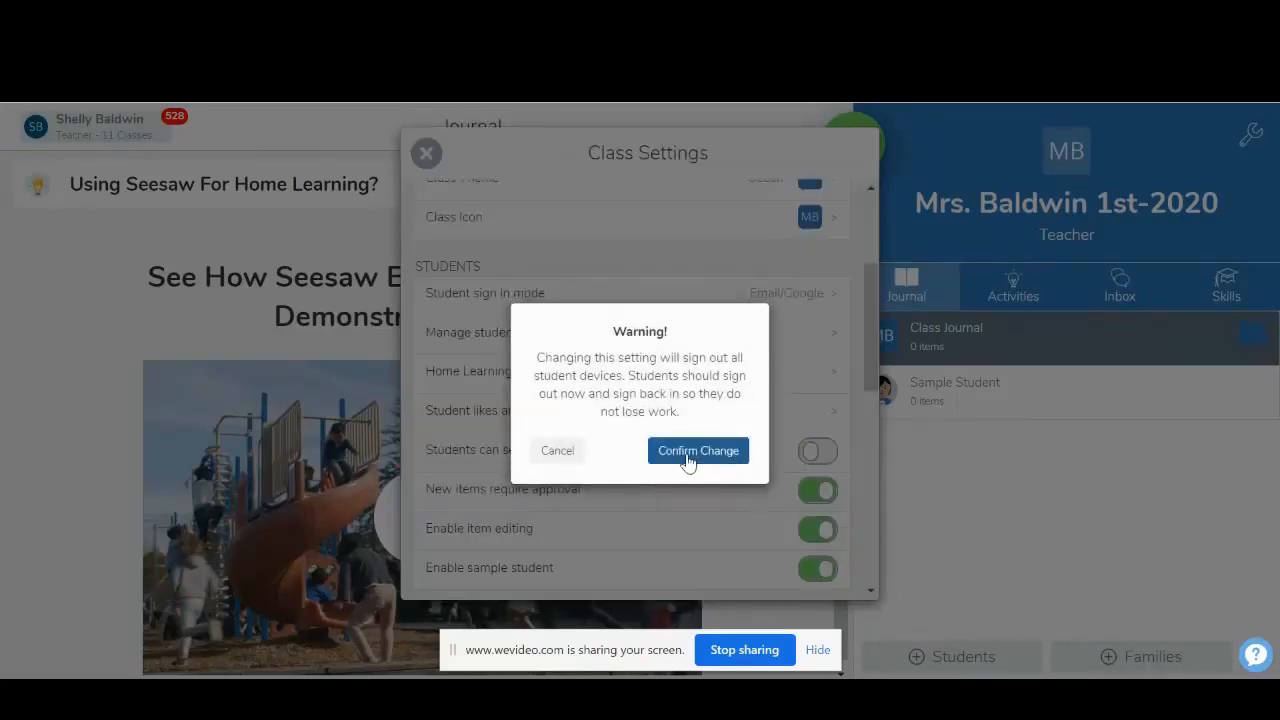
click(688, 452)
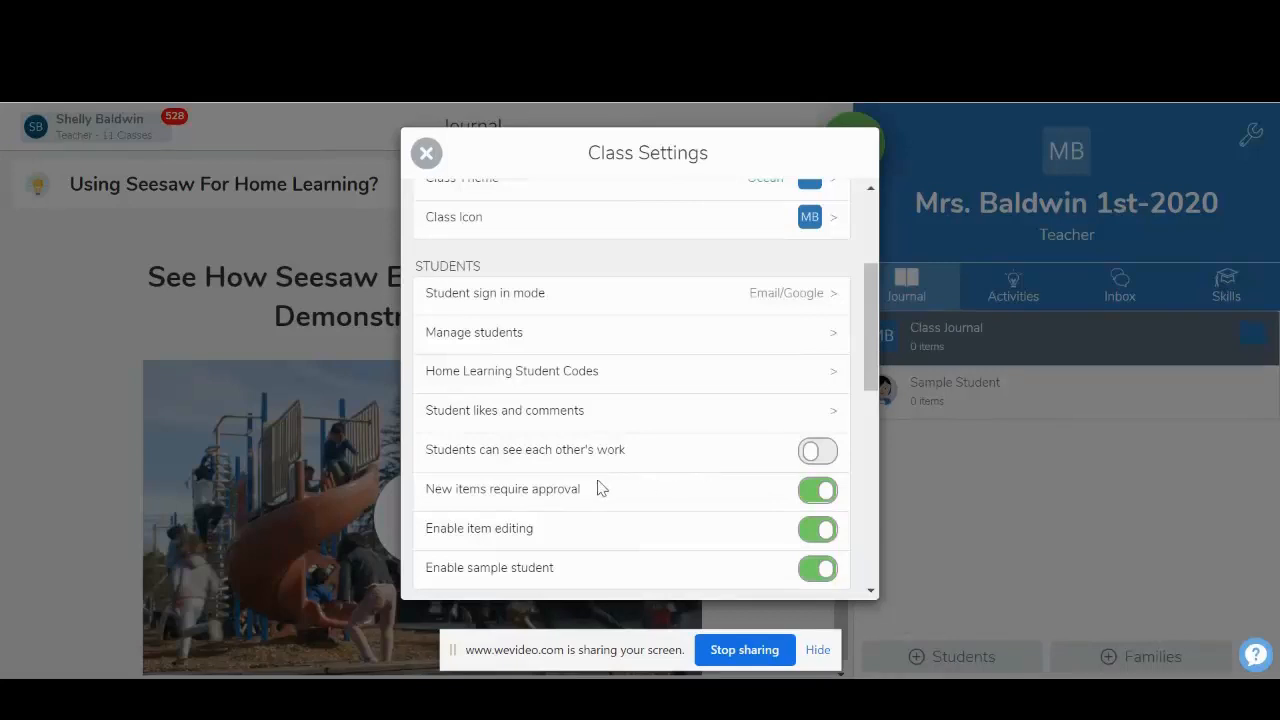
- Enable family access for the class in the Families settings
drag(872, 337, 871, 366)
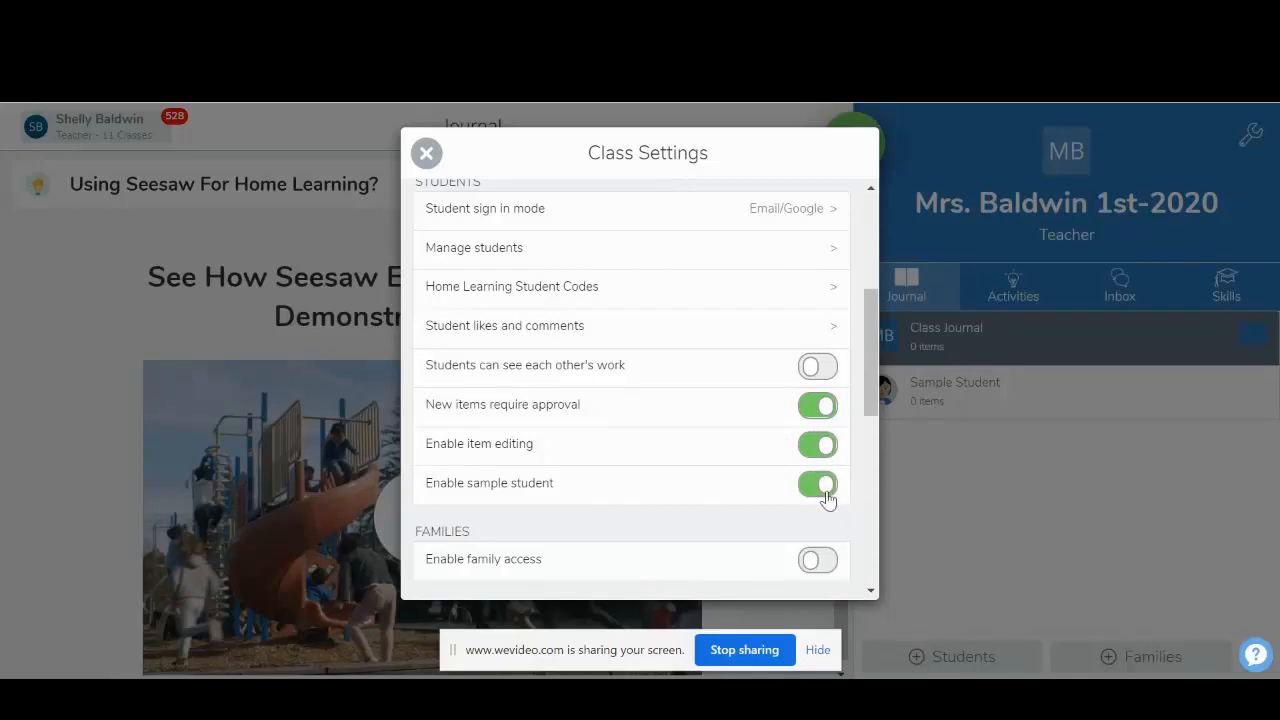
scroll(698, 506, down, 2)
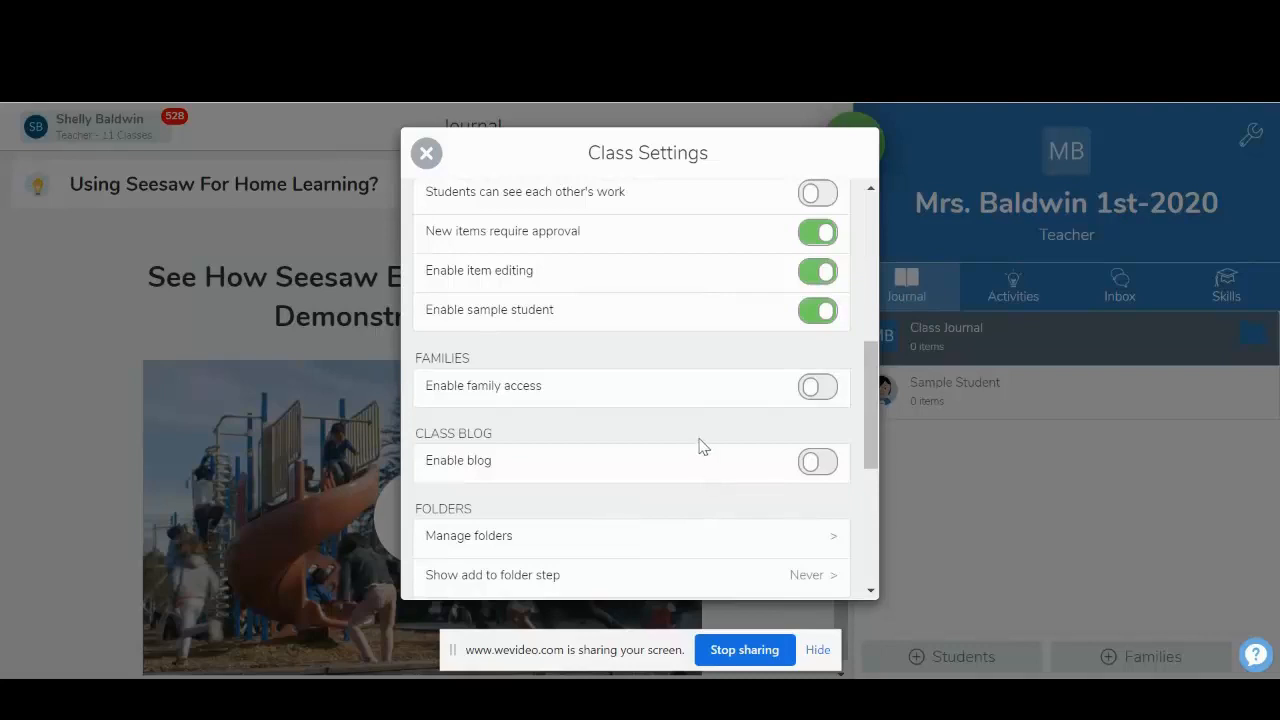
click(813, 390)
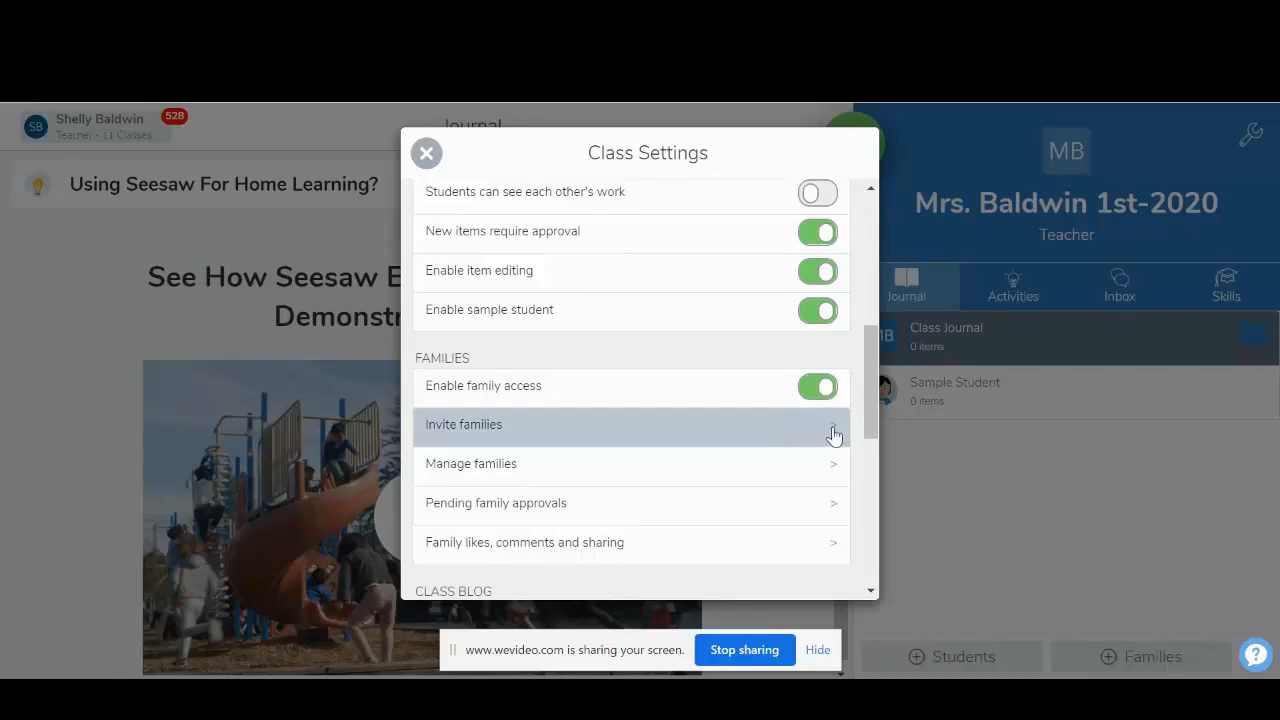
- Check the family invitation option and the other family settings, and close the class settings
click(834, 433)
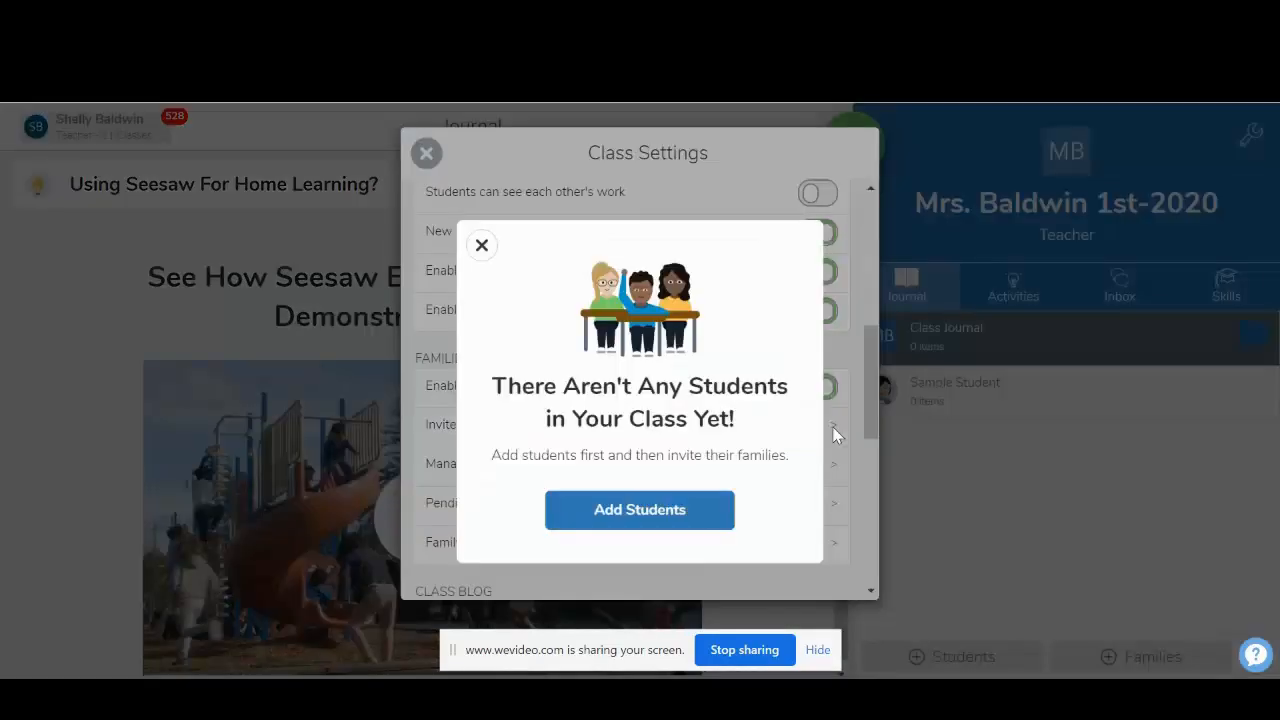
click(481, 247)
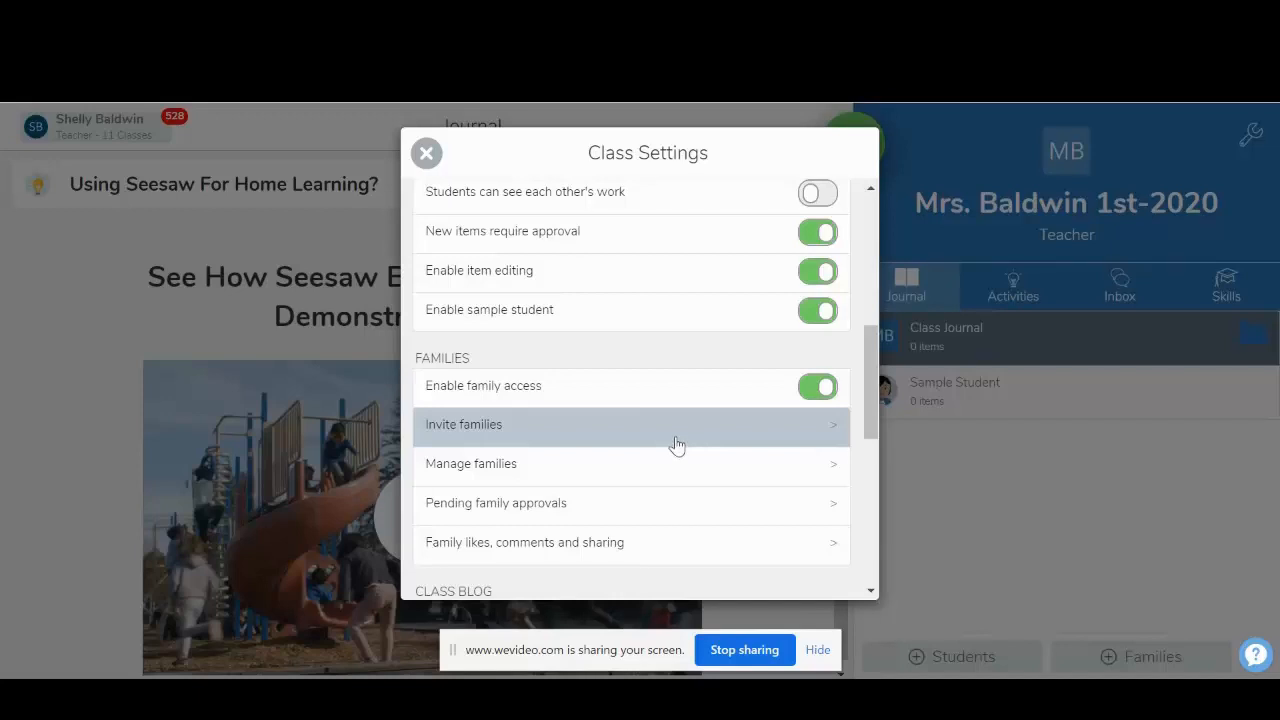
scroll(660, 515, down, 3)
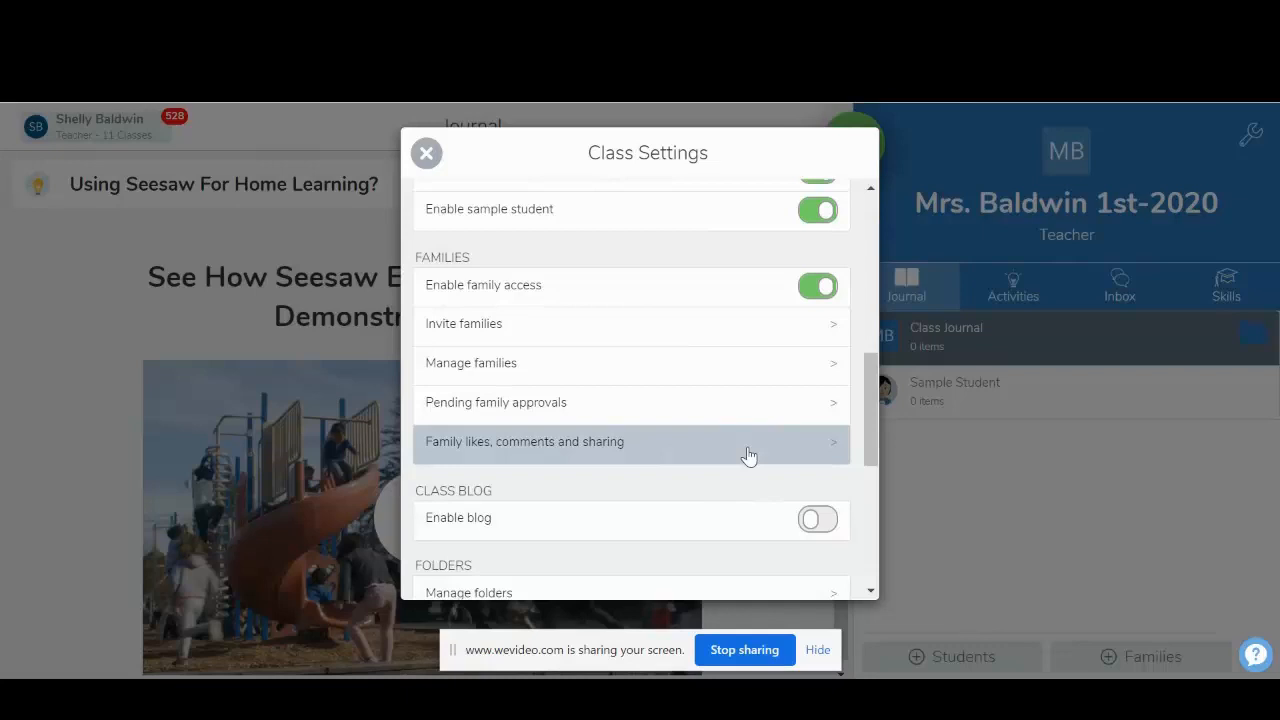
scroll(471, 264, up, 4)
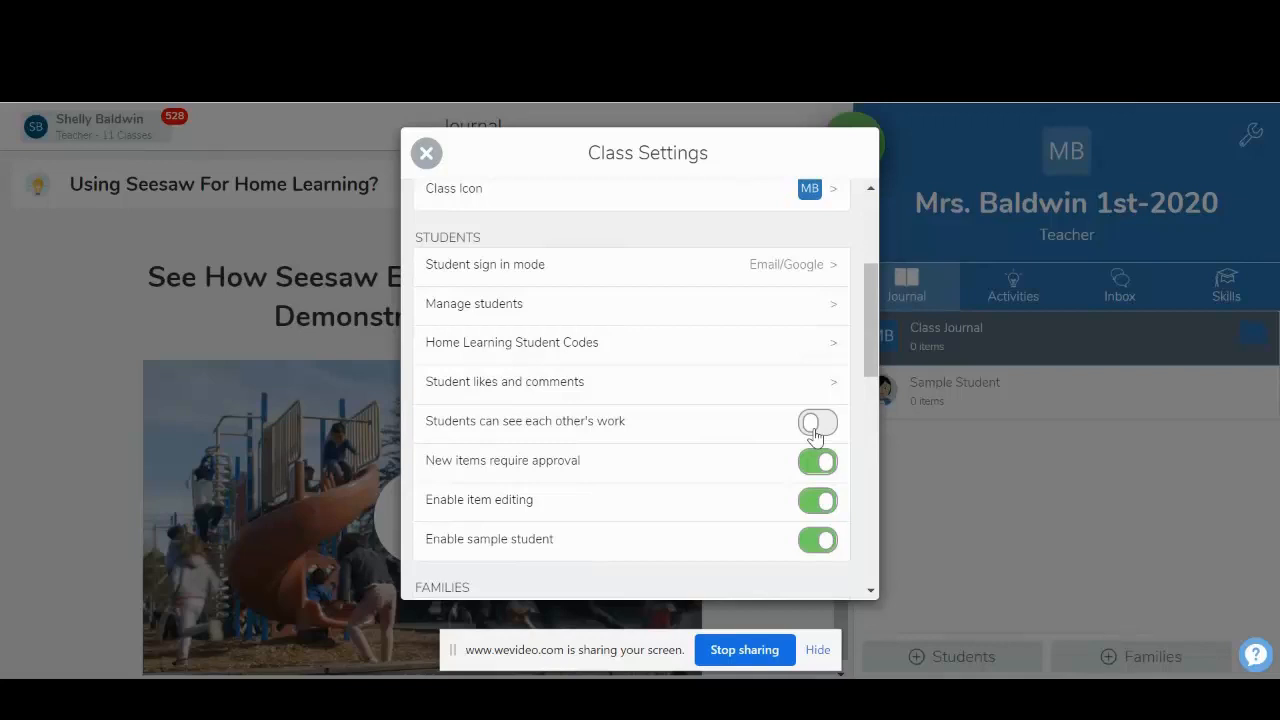
click(428, 156)
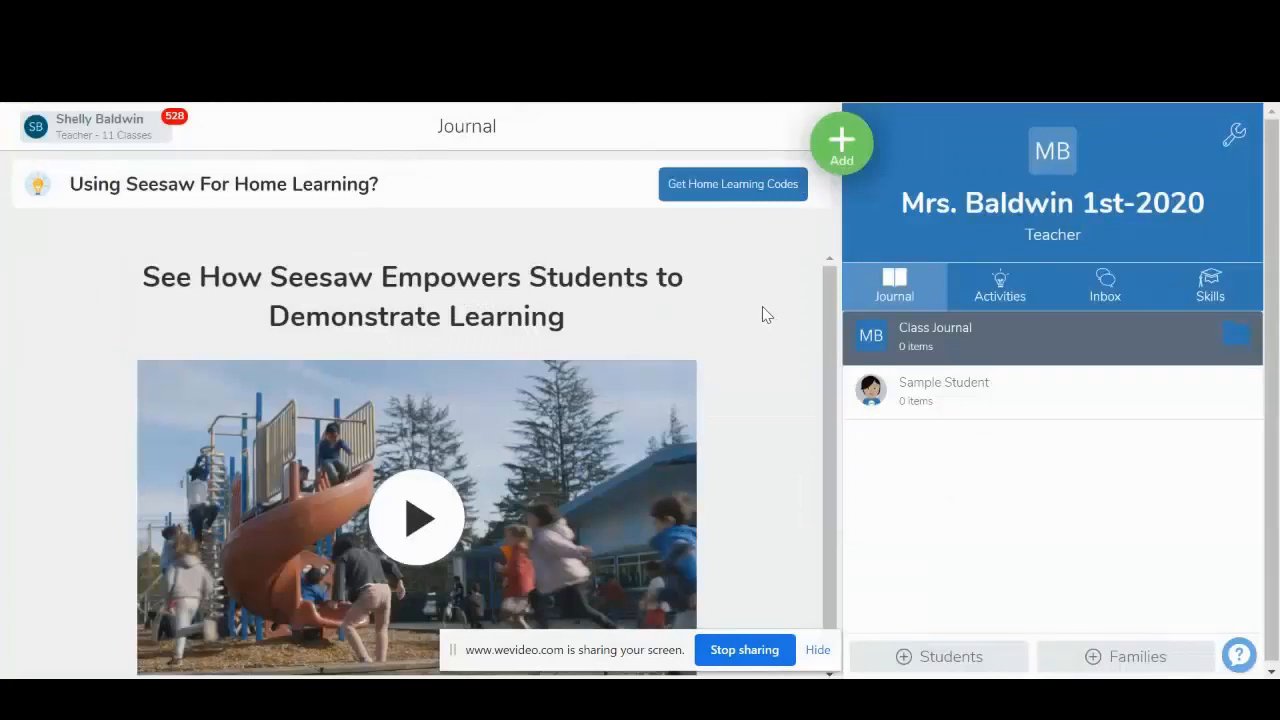